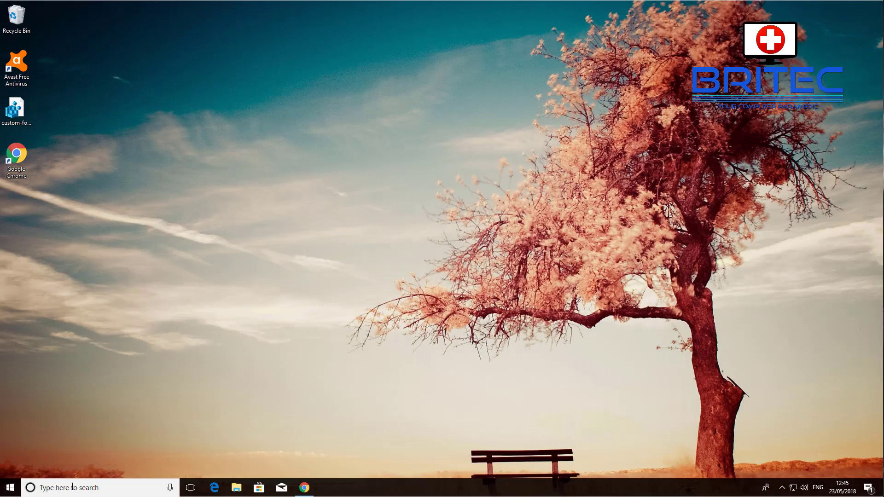
- Search the Windows taskbar for 'regedit' to find the Registry Editor
left_click(67, 488)
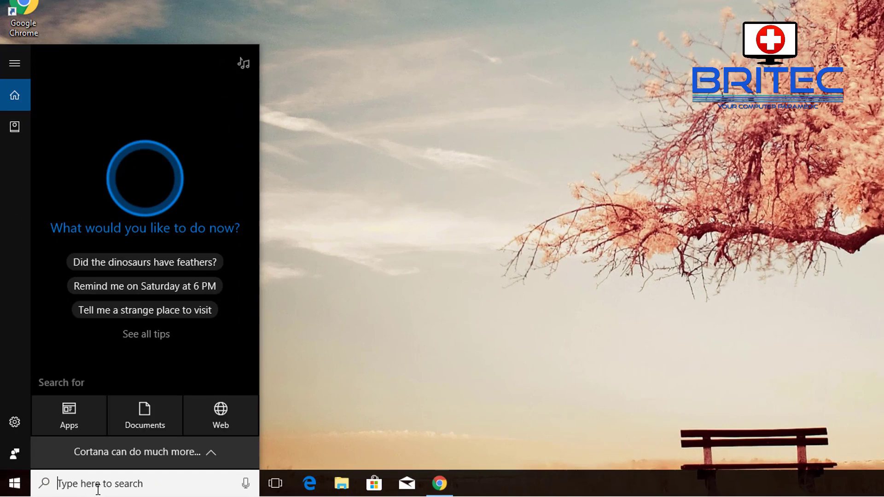
type("regedit")
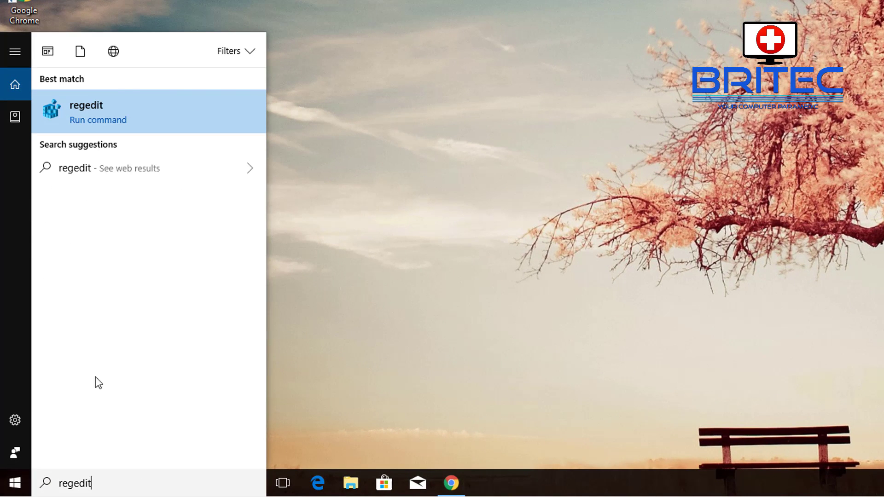
- Launch Registry Editor, collapse HKEY_LOCAL_MACHINE and select the Computer root
left_click(144, 120)
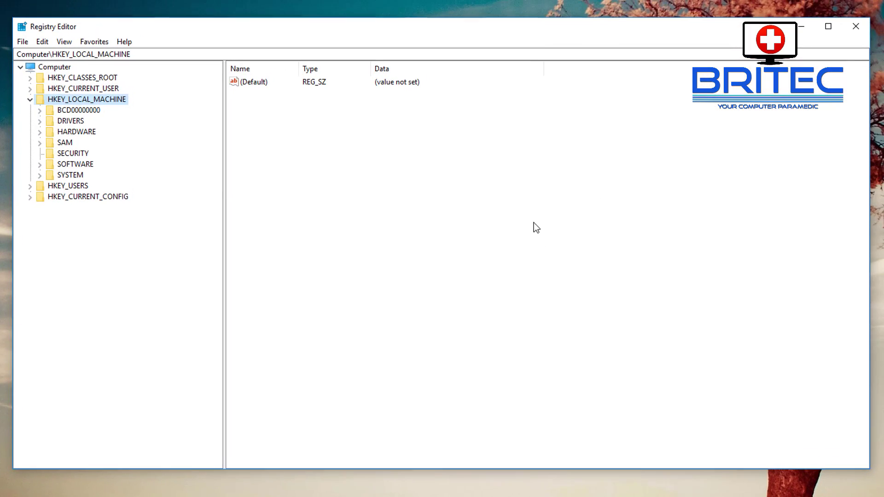
left_click(26, 102)
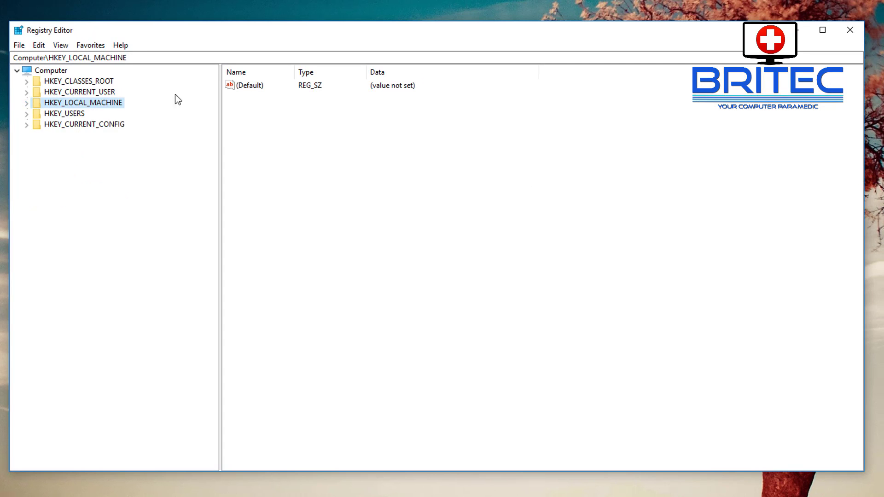
left_click(36, 72)
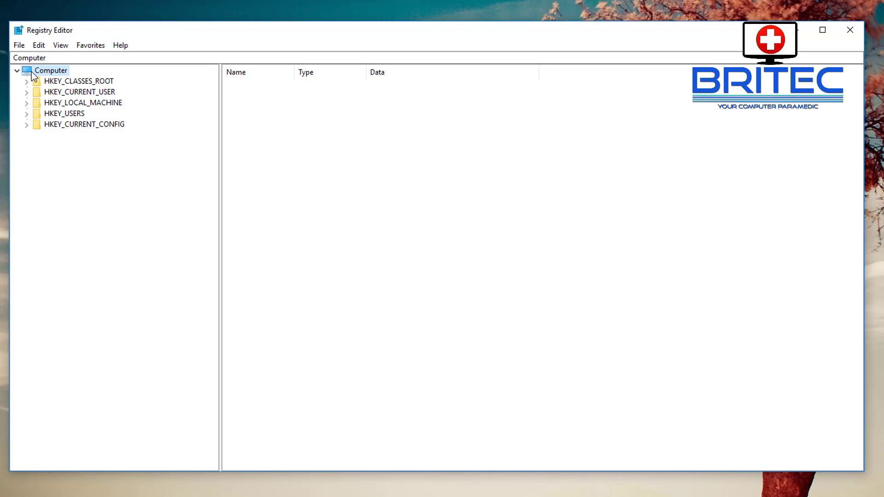
- Export the entire registry to a file named 'backup' on the Desktop
key("alt+f")
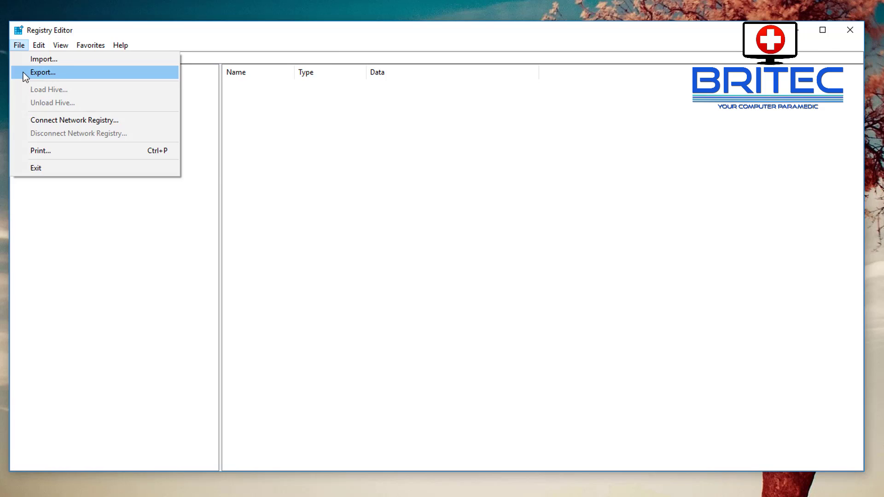
left_click(24, 73)
left_click_drag(181, 70, 394, 117)
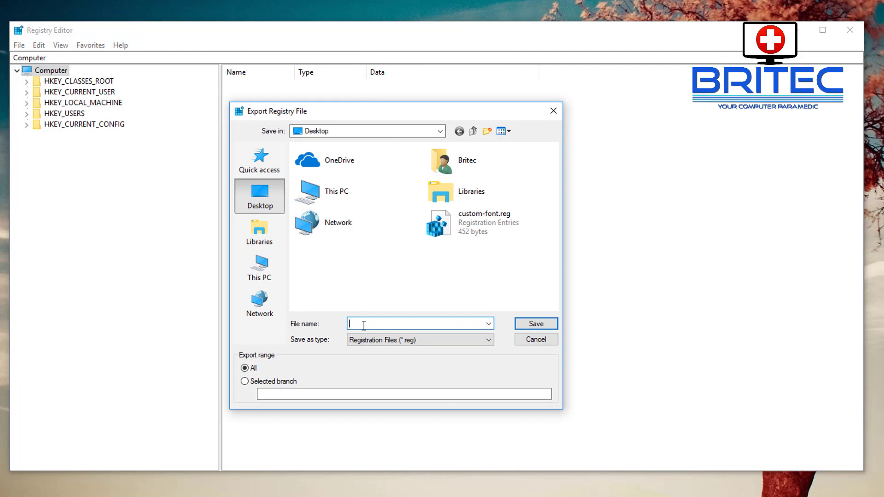
type("backup")
left_click(543, 325)
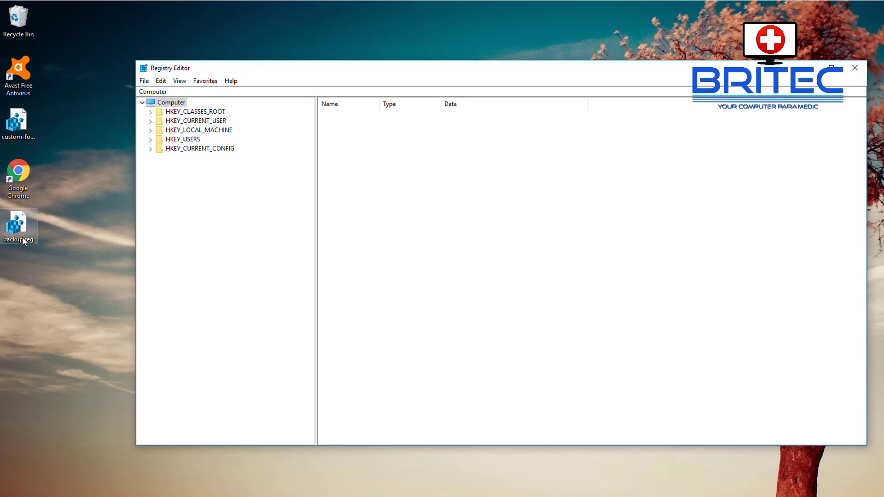
right_click(23, 241)
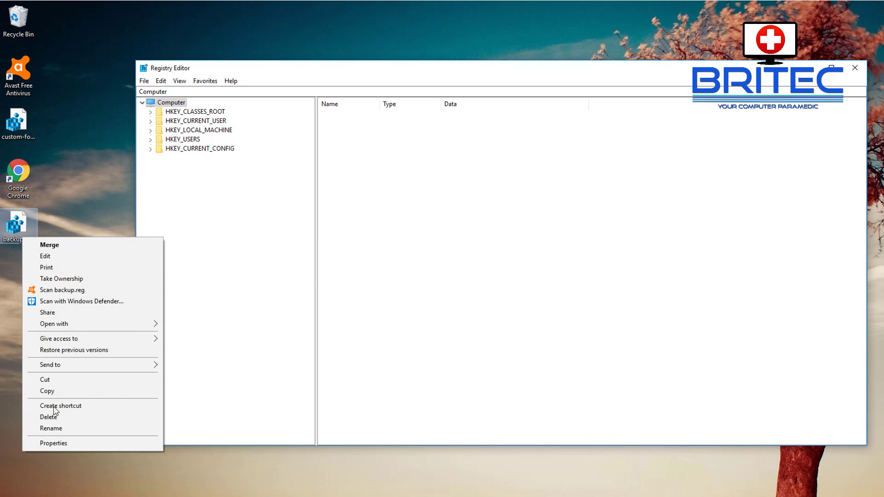
left_click(61, 451)
left_click_drag(95, 237, 395, 139)
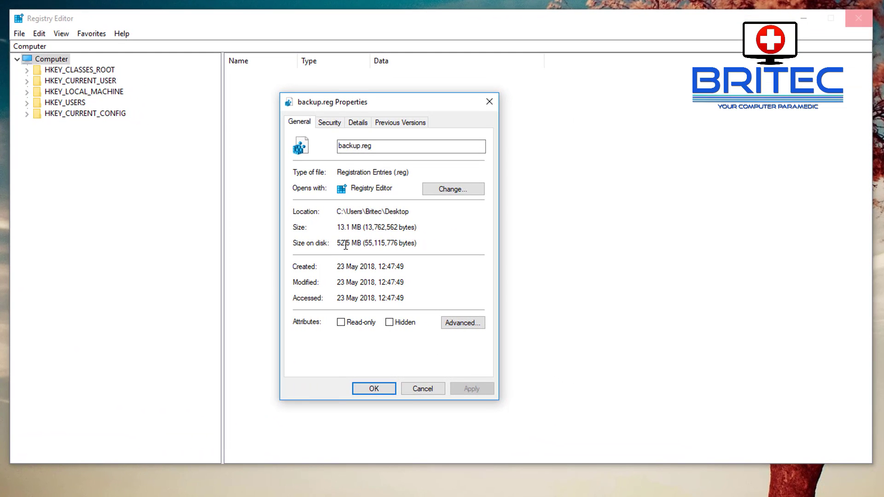
left_click(489, 101)
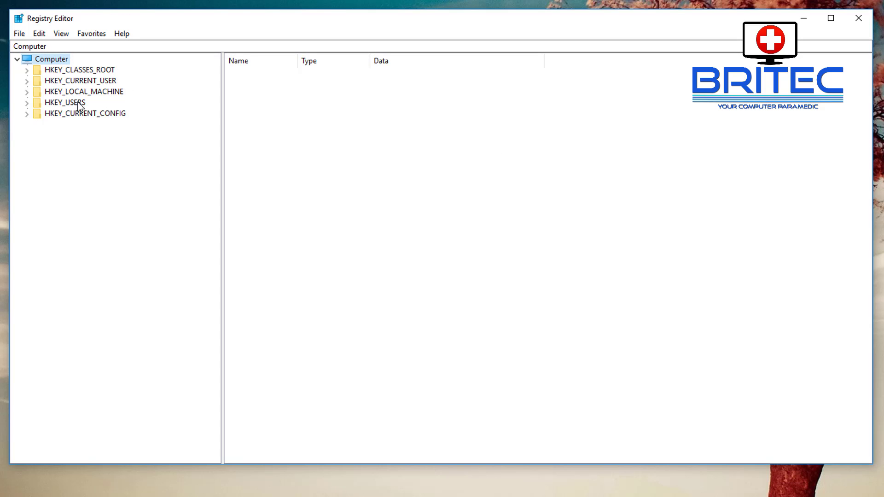
- Expand HKEY_CURRENT_USER, then Software, then Microsoft in the left tree
left_click(94, 82)
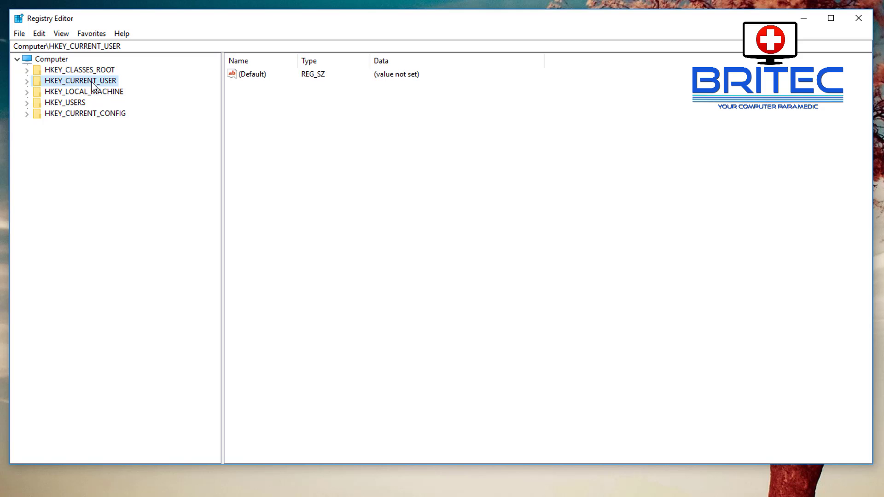
left_click(26, 82)
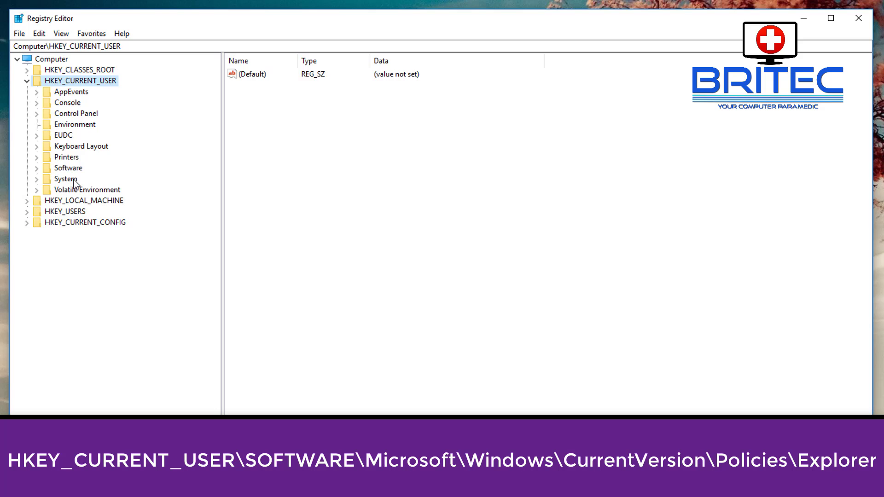
left_click(71, 158)
left_click(64, 169)
left_click(37, 169)
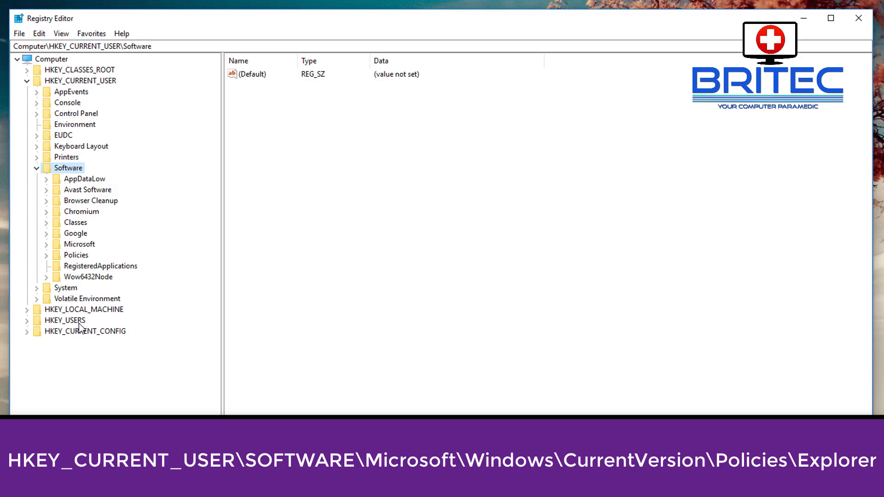
left_click(80, 244)
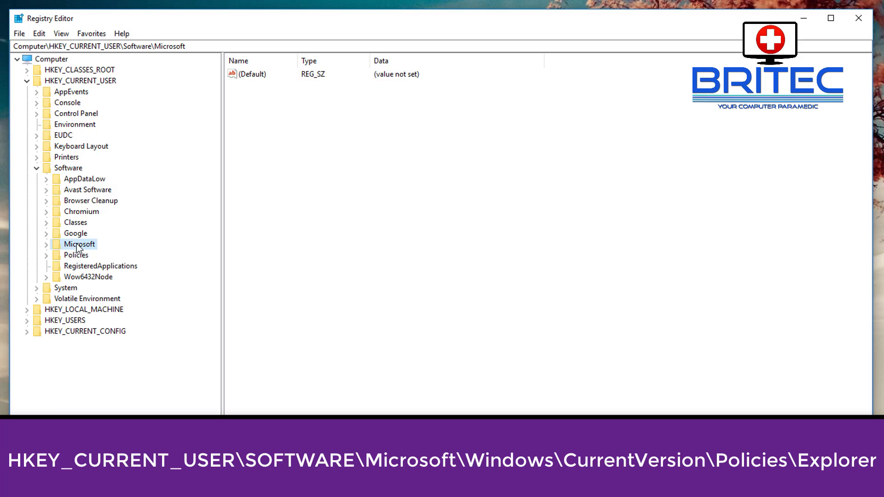
left_click(46, 245)
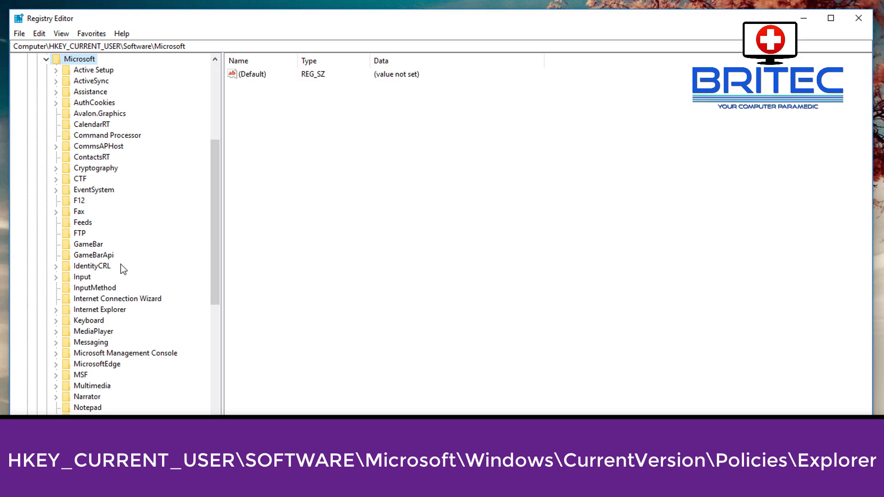
- Expand Windows and CurrentVersion, then select the Policies key
scroll(126, 329, "down", 9)
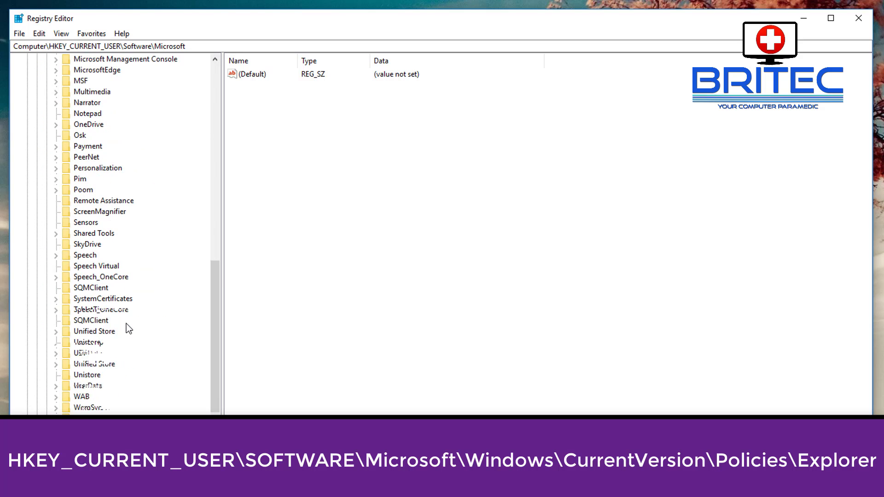
left_click(87, 398)
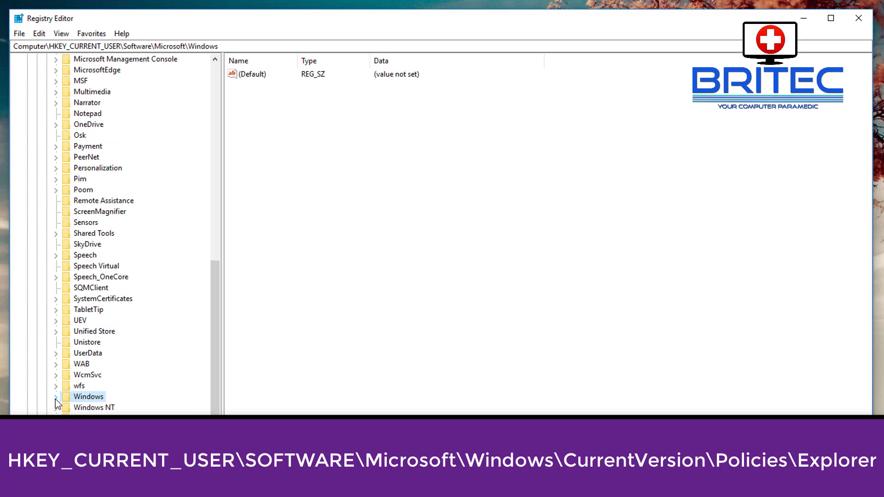
left_click(56, 398)
scroll(200, 352, "down", 1)
left_click(103, 365)
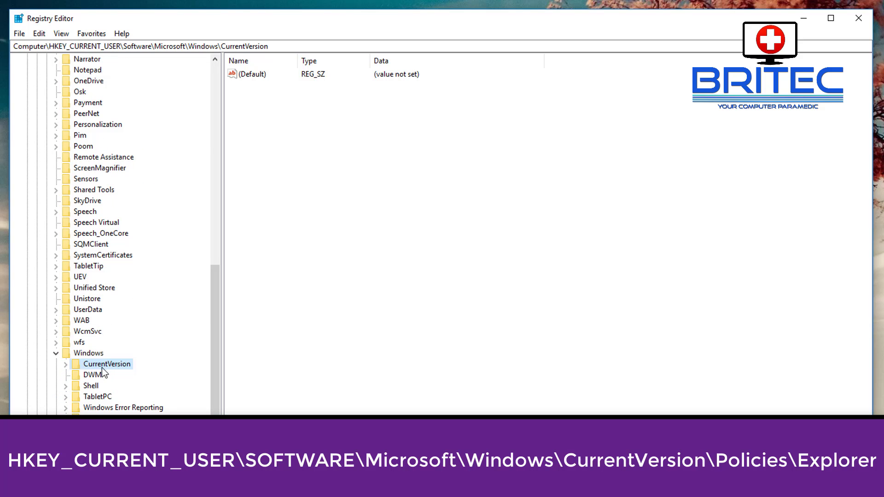
left_click(68, 365)
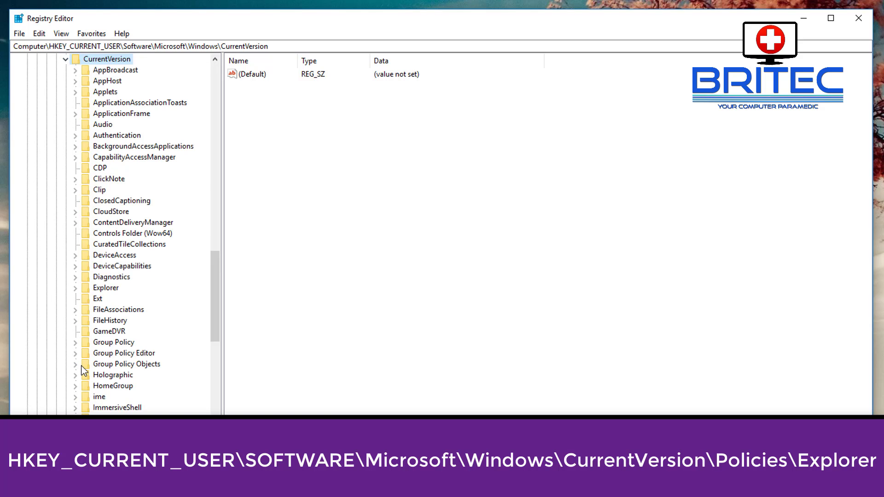
scroll(140, 346, "down", 7)
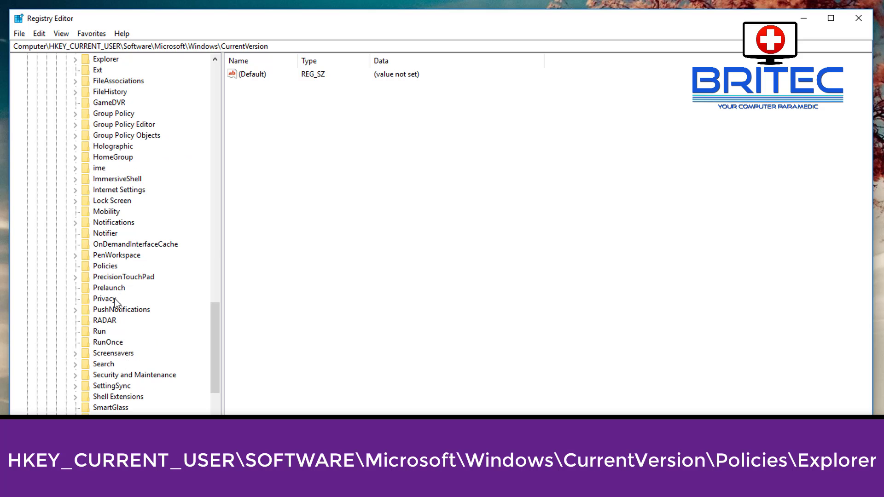
scroll(139, 282, "up", 3)
scroll(139, 283, "down", 3)
left_click(107, 266)
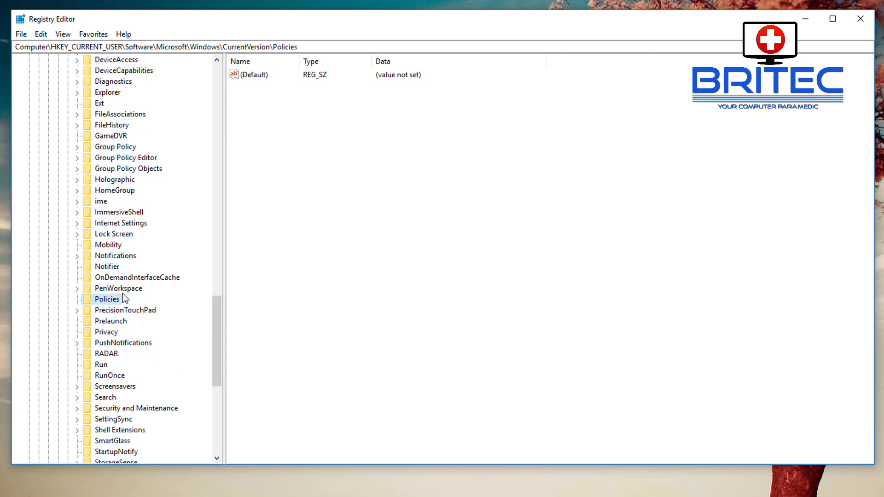
- Add a new subkey named 'Explorer' under the Policies key
right_click(102, 302)
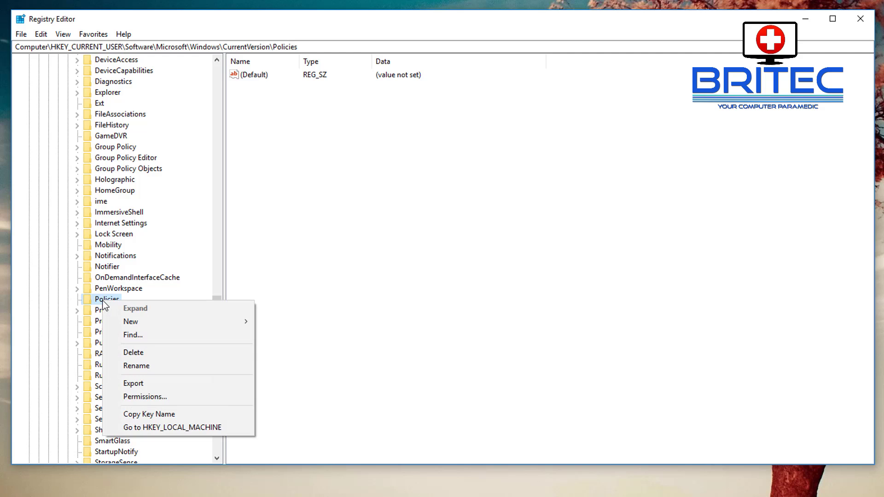
mouse_move(149, 324)
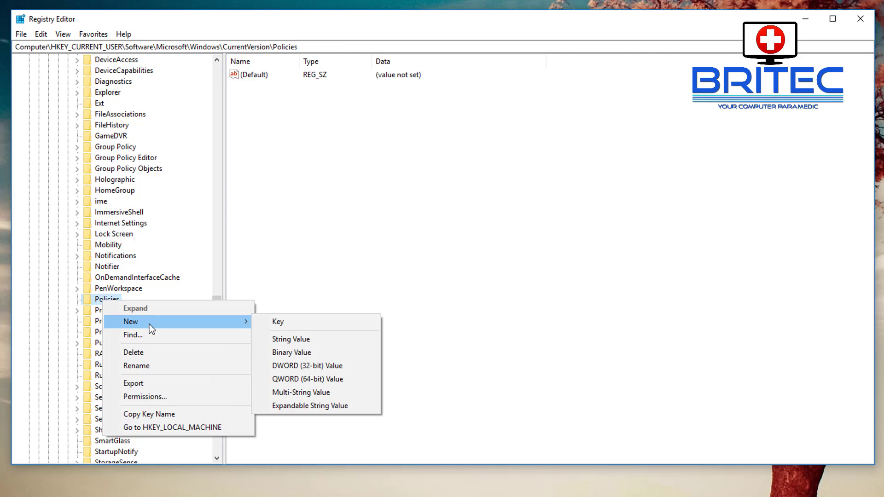
left_click(302, 322)
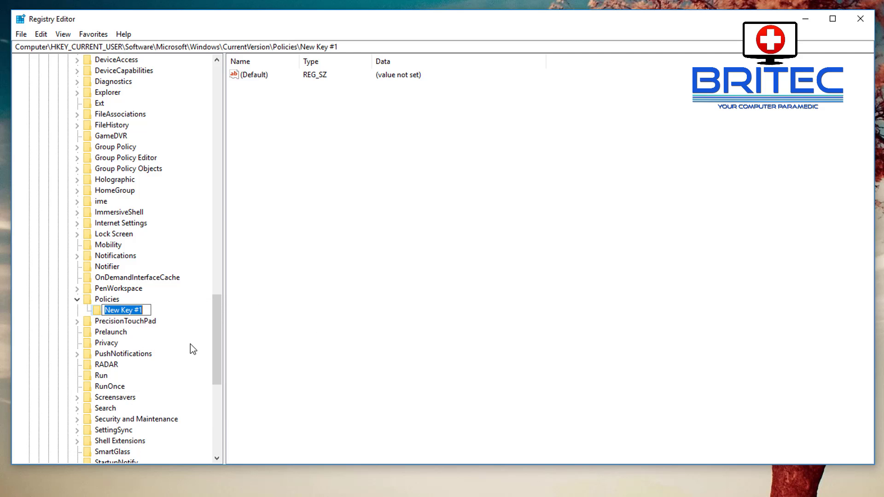
type("E")
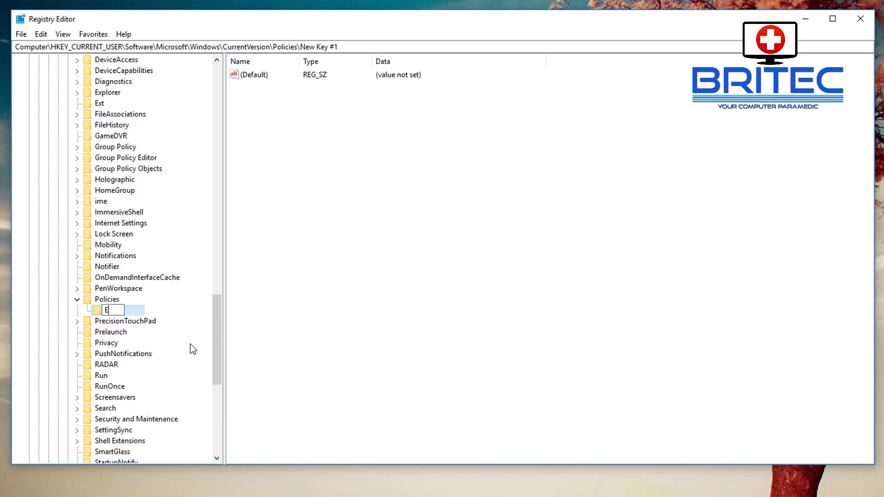
type("xplorer")
key("Return")
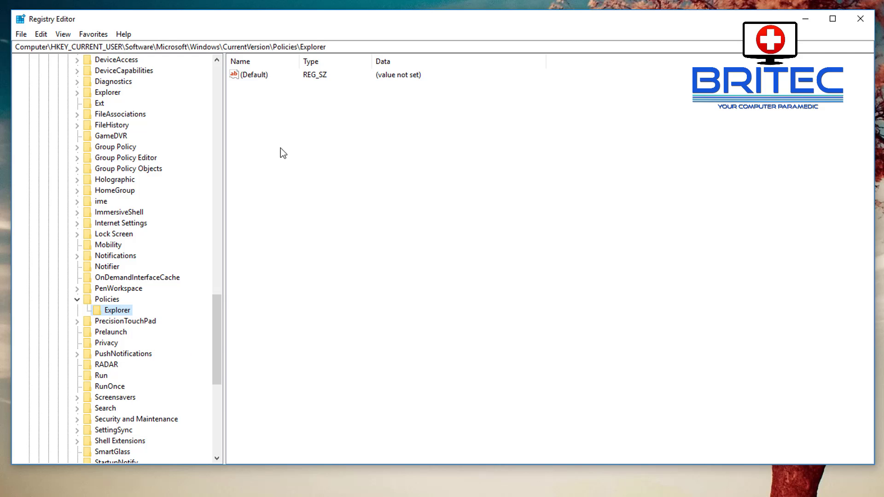
- Create a DWORD (32-bit) value named 'NoLowDiskSpaceChecks' in the Explorer key
right_click(323, 179)
mouse_move(364, 183)
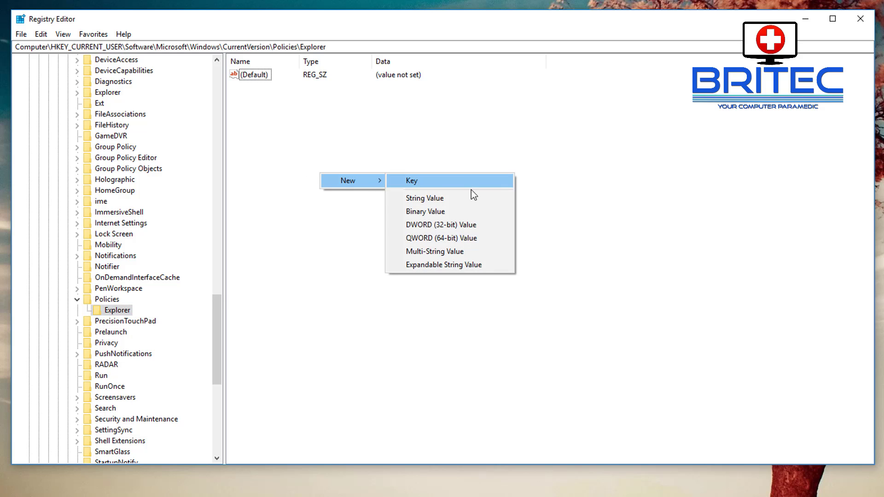
left_click(462, 228)
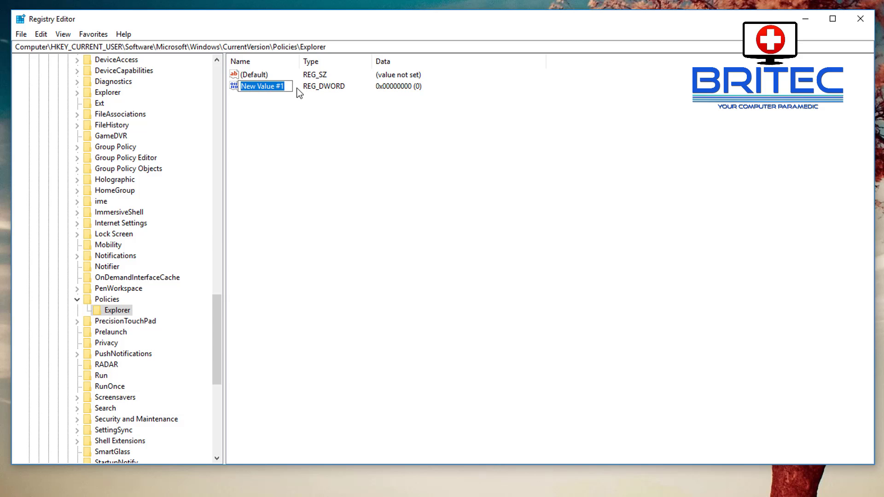
type("No")
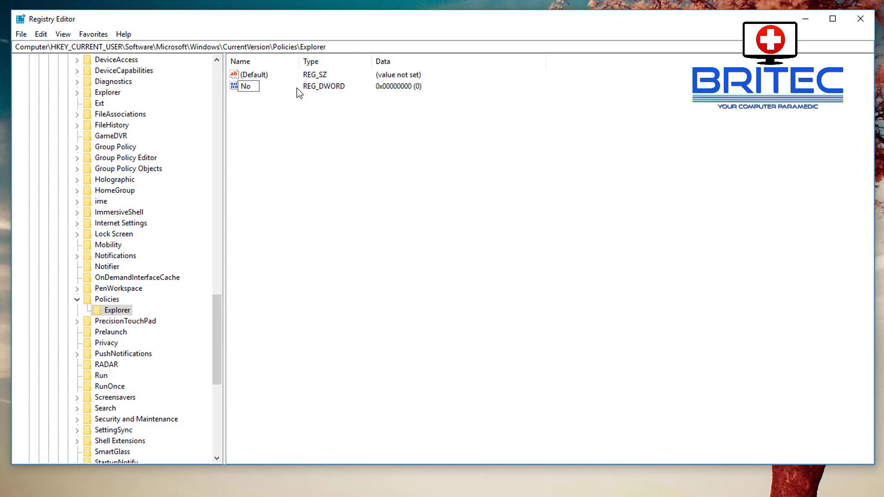
type("LowDiskSpaceChecks")
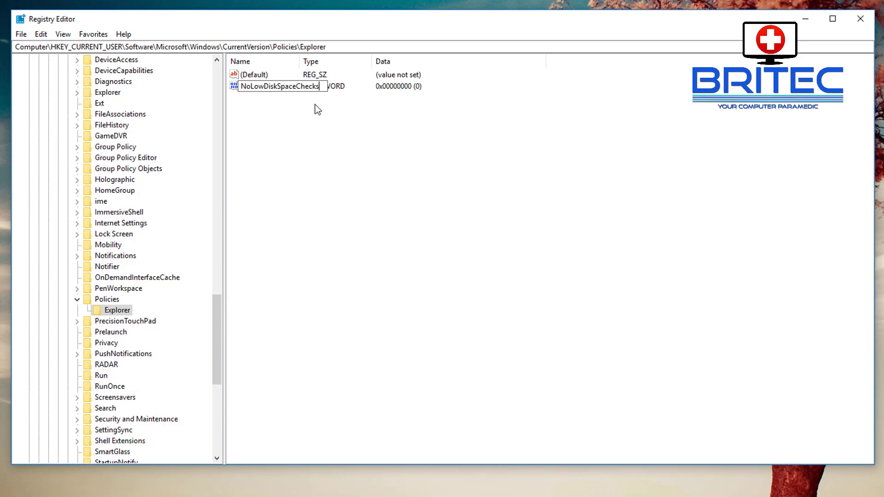
key("Return")
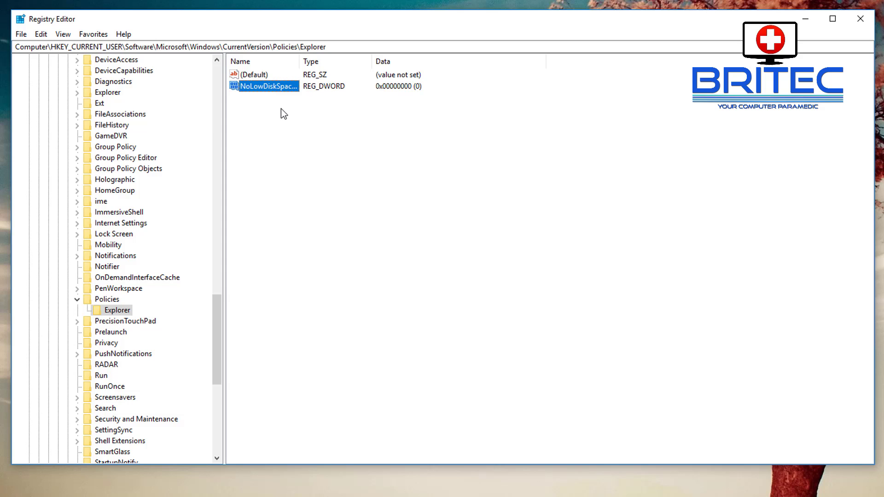
- Set NoLowDiskSpaceChecks data to 1 and close Registry Editor
double_click(266, 86)
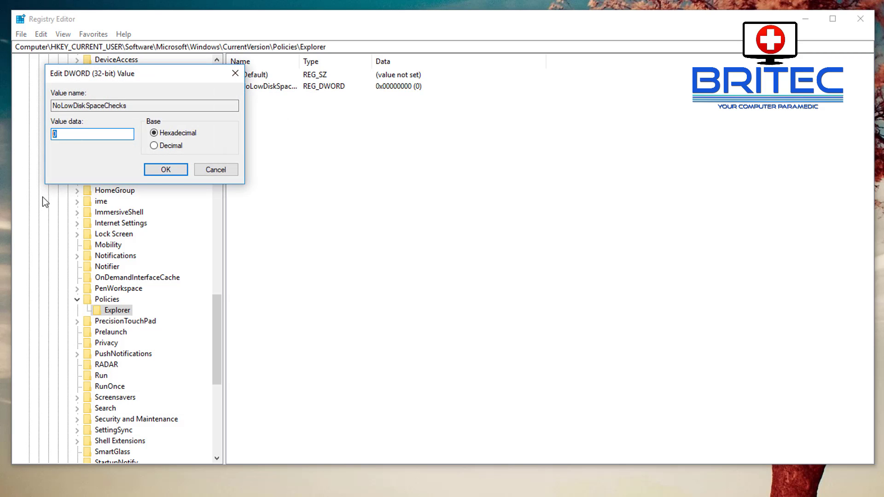
type("1")
left_click(165, 169)
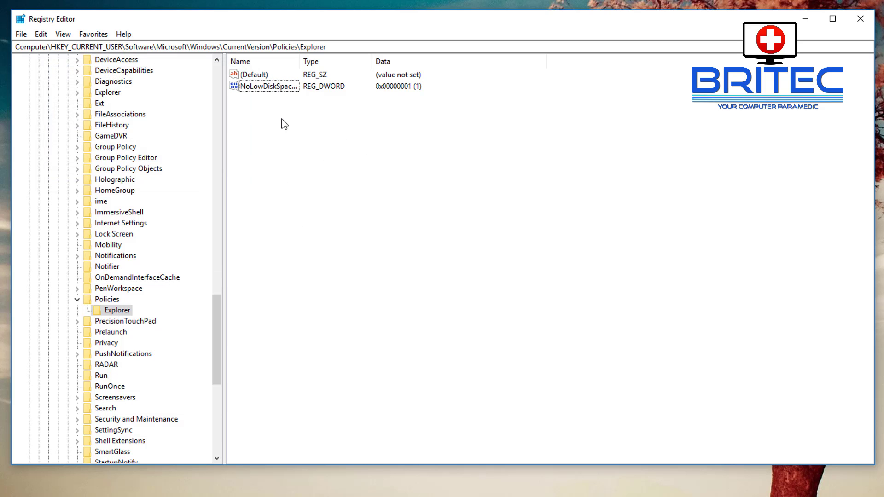
left_click(860, 19)
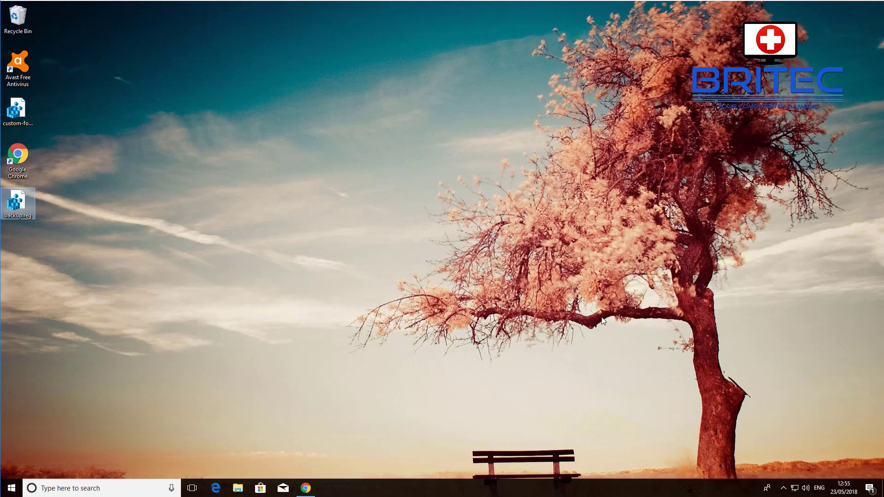
key("super+e")
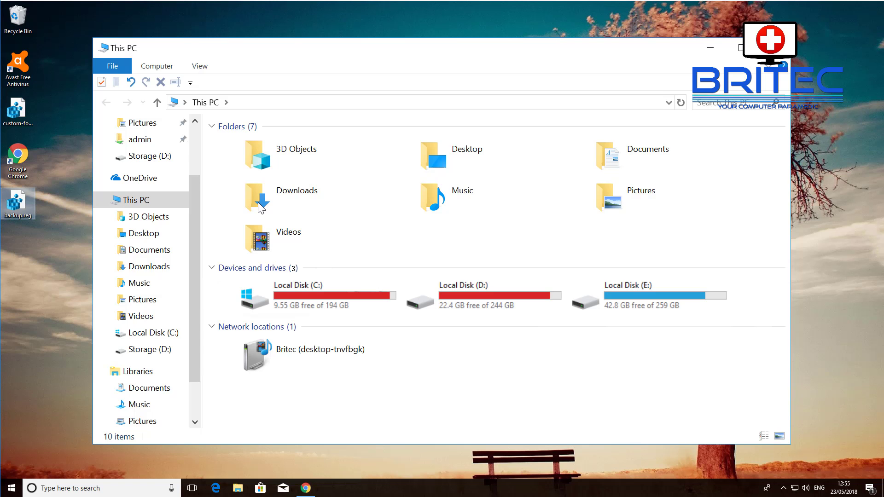
key("alt+F4")
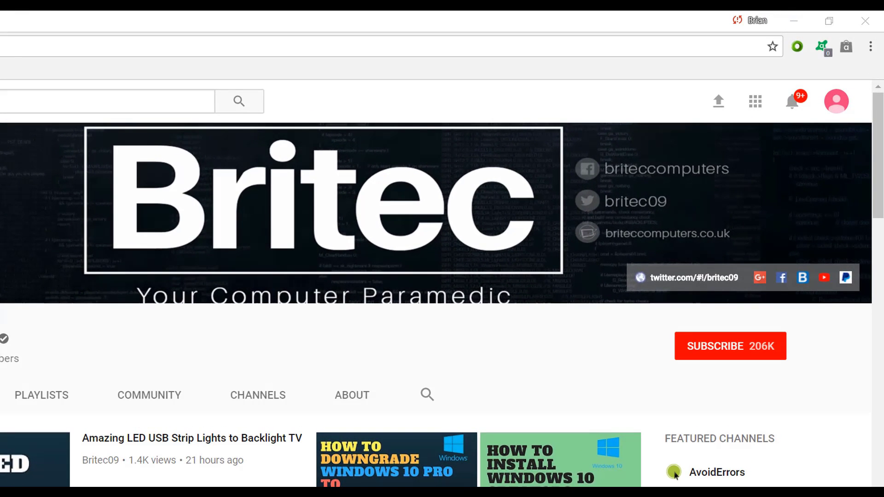
- Subscribe to the Britec09 channel on its YouTube page
left_click(740, 356)
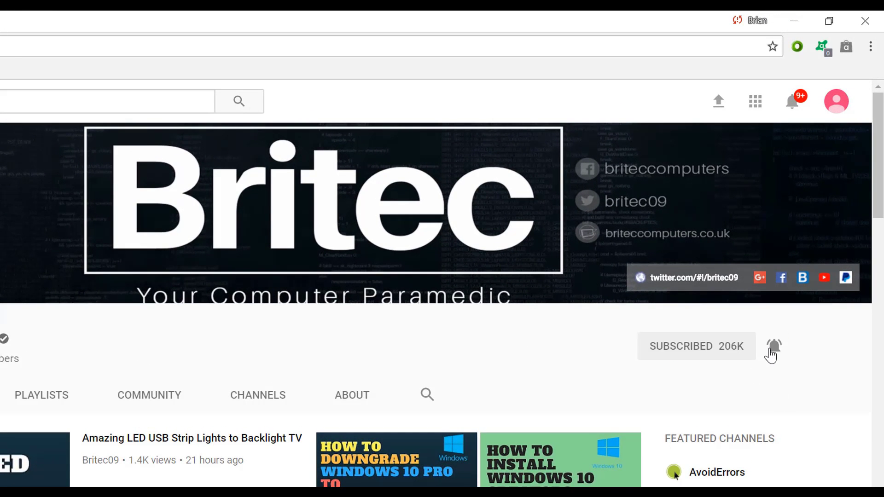